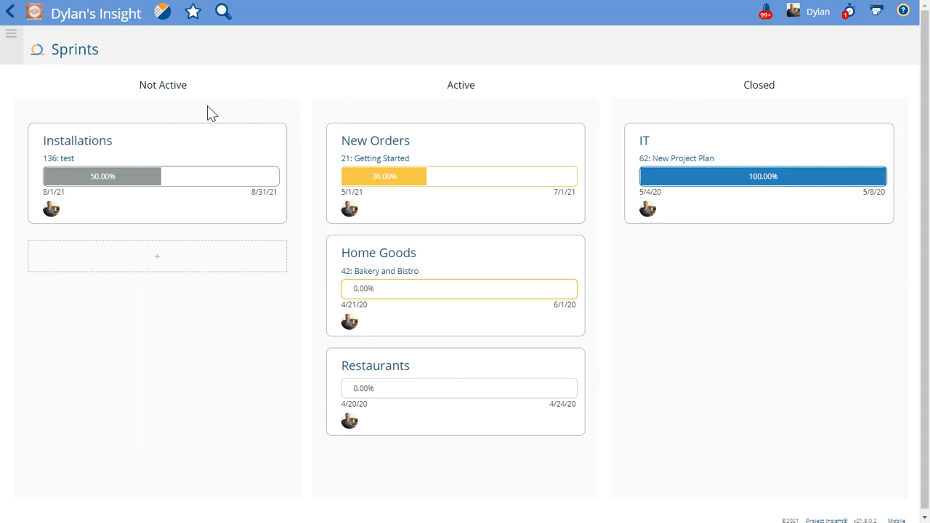
# Step: Start a new not-active sprint named Builds with sprint dates 8/16/2021 to 8/31/2021
pyautogui.click(164, 265)
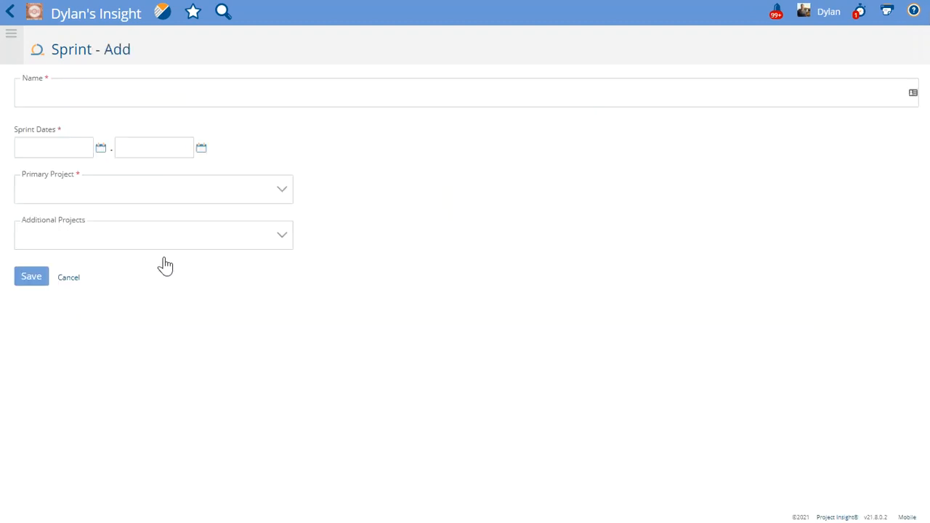
pyautogui.click(150, 96)
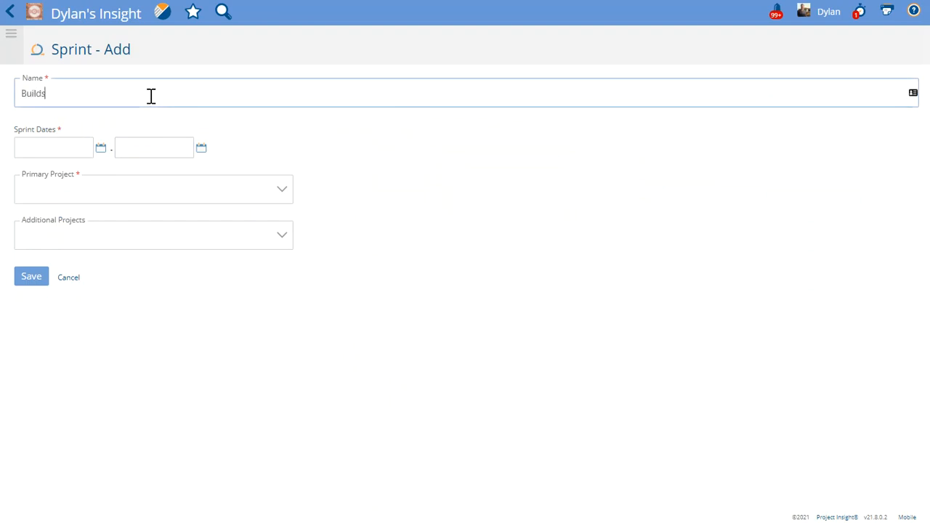
pyautogui.click(101, 149)
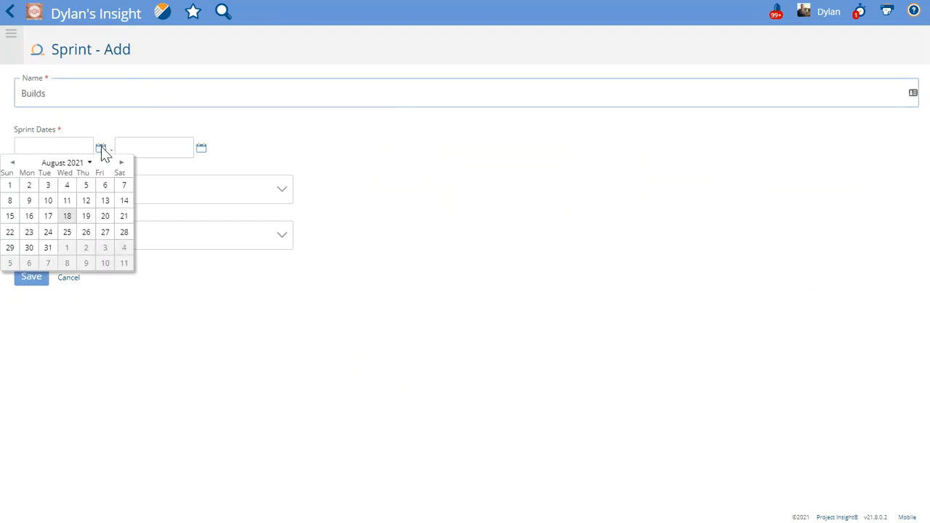
pyautogui.click(29, 216)
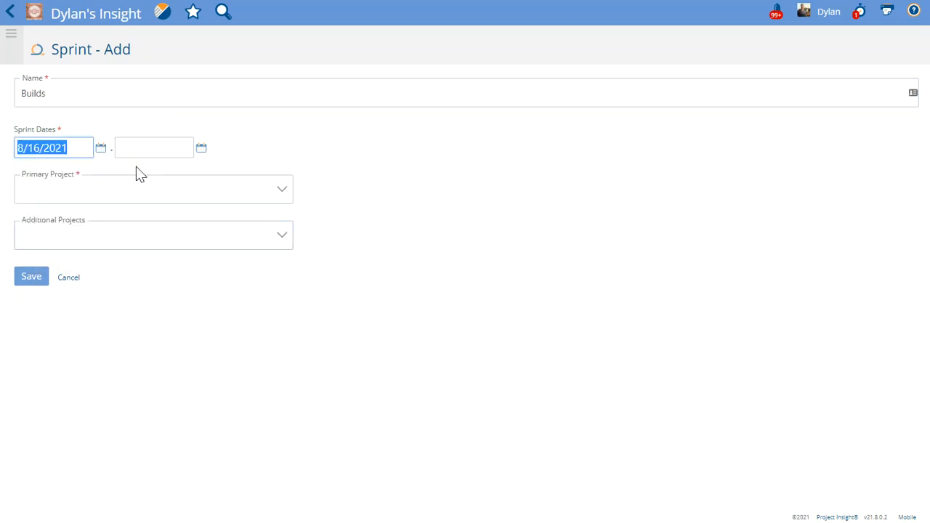
pyautogui.click(201, 149)
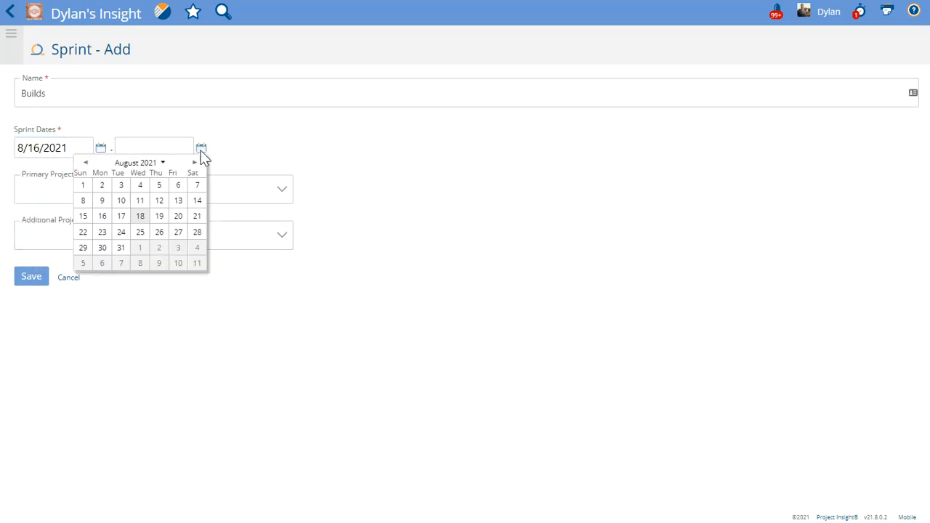
pyautogui.click(121, 249)
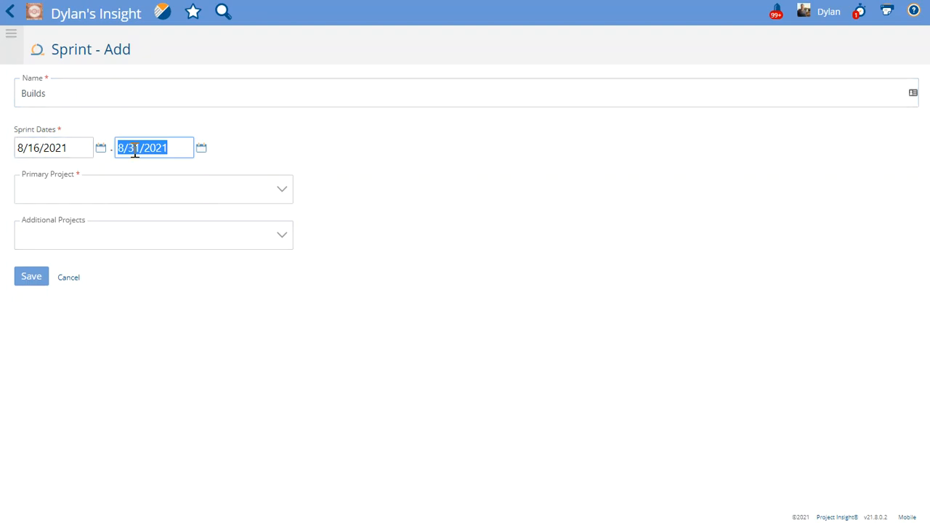
# Step: Set the primary project to 107: Build this Thing, add 131: Build a Blog as additional project, and save the sprint
pyautogui.click(52, 190)
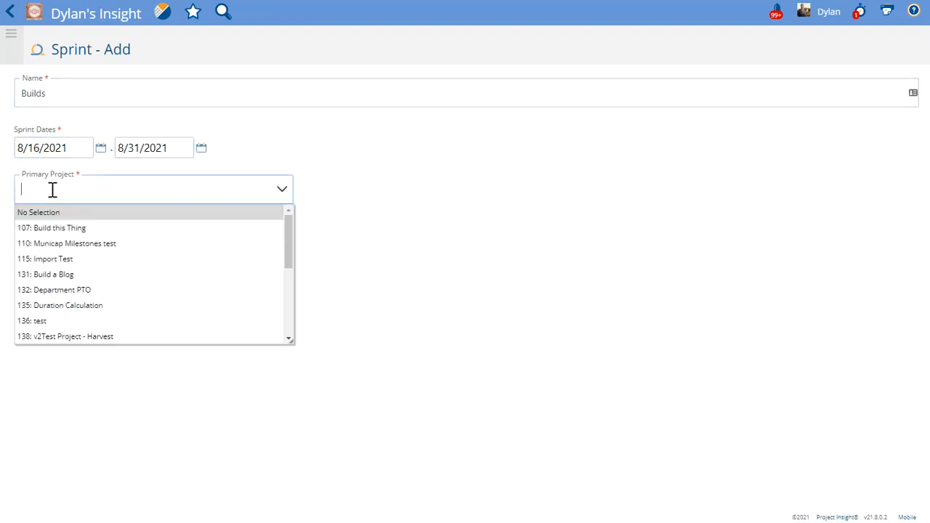
pyautogui.click(75, 227)
pyautogui.click(96, 235)
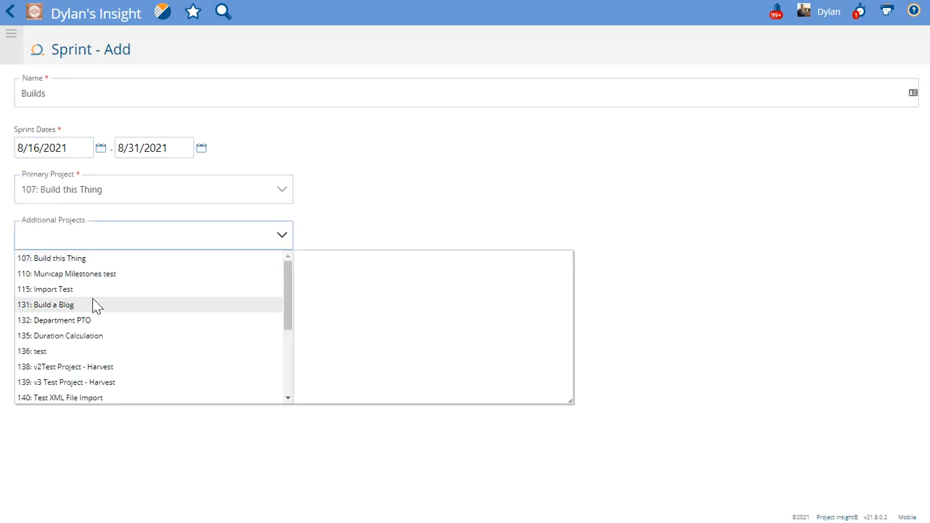
pyautogui.click(95, 307)
pyautogui.click(346, 210)
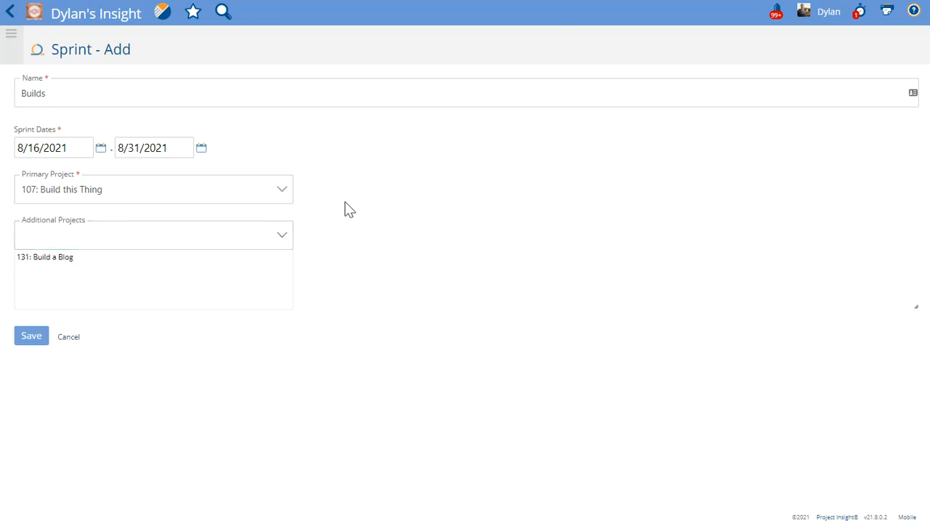
pyautogui.click(96, 235)
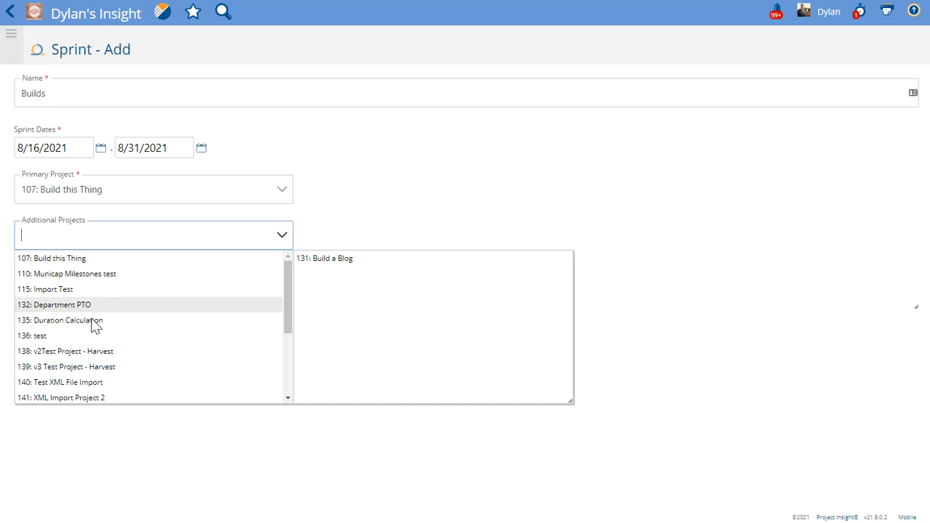
pyautogui.click(356, 212)
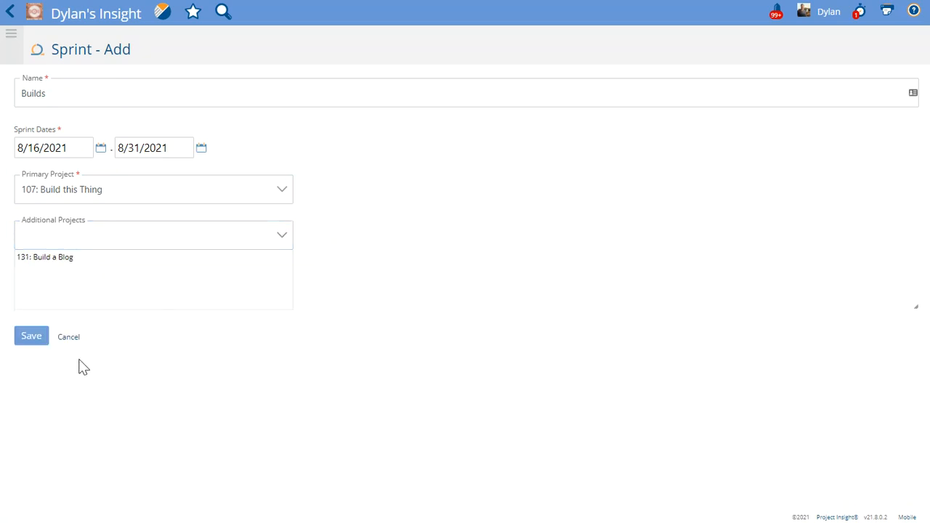
pyautogui.click(30, 339)
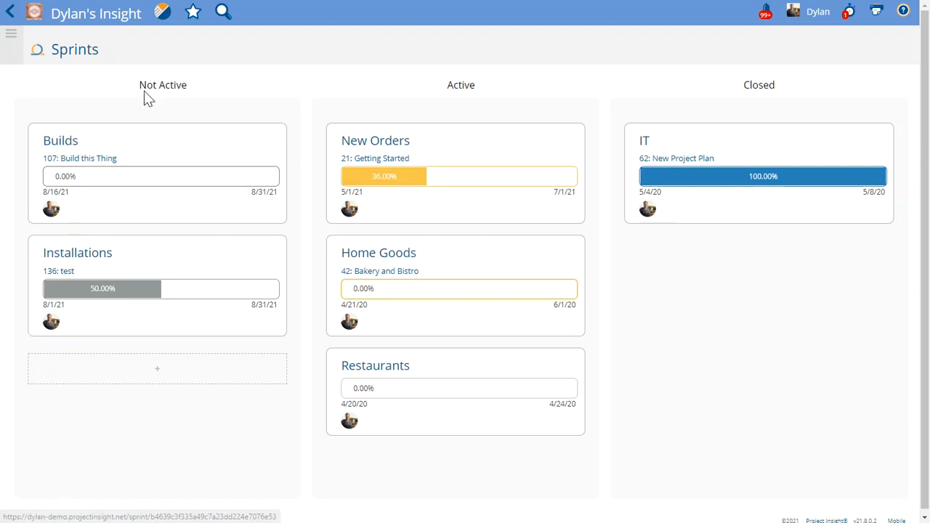
# Step: Open the Builds sprint and add the backlog tasks As-built, Blood, Sweat, and Tears, Commissioning, and Post article to blog
pyautogui.click(67, 148)
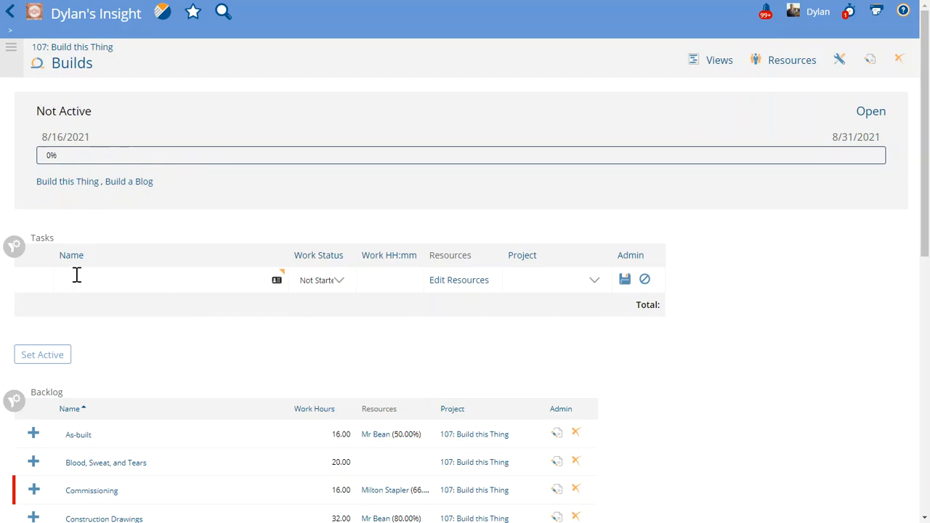
pyautogui.scroll(-2, 110, 371)
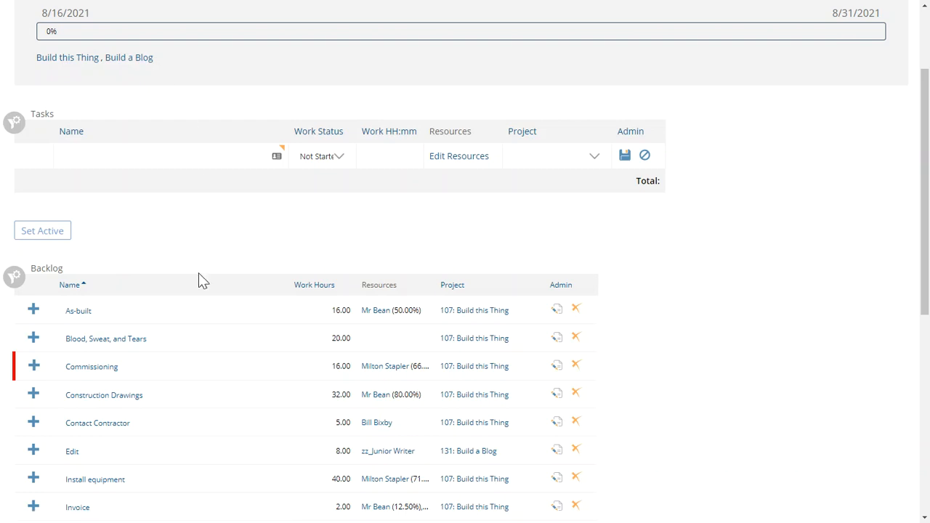
pyautogui.scroll(-2, 202, 285)
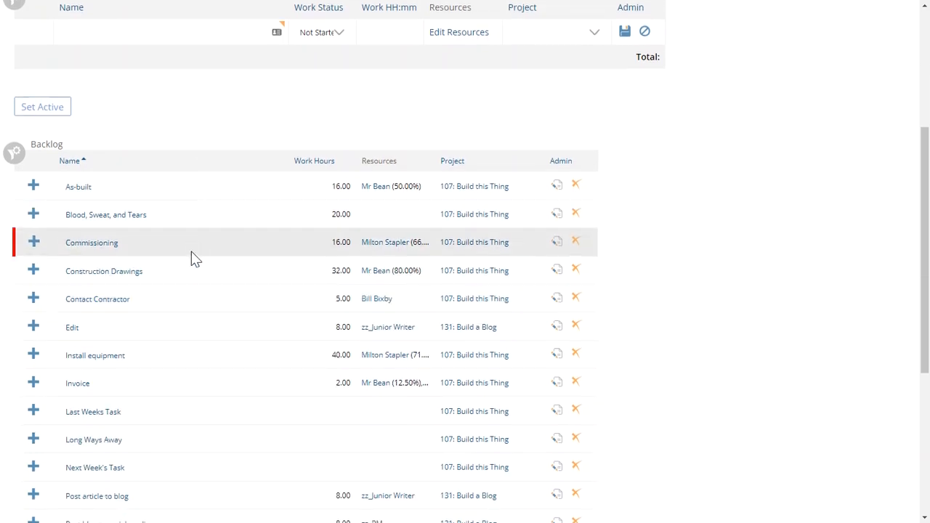
pyautogui.scroll(-2, 194, 257)
pyautogui.scroll(3, 184, 259)
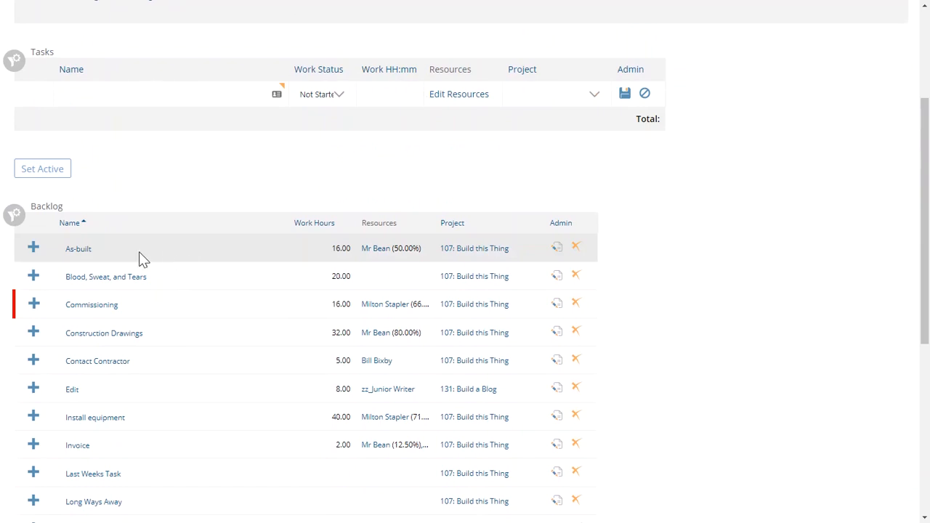
pyautogui.click(33, 250)
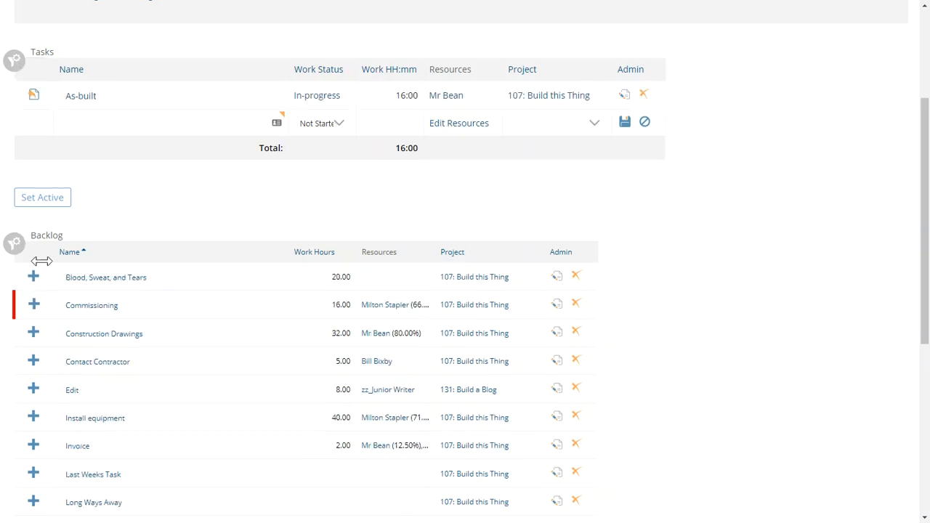
pyautogui.click(33, 279)
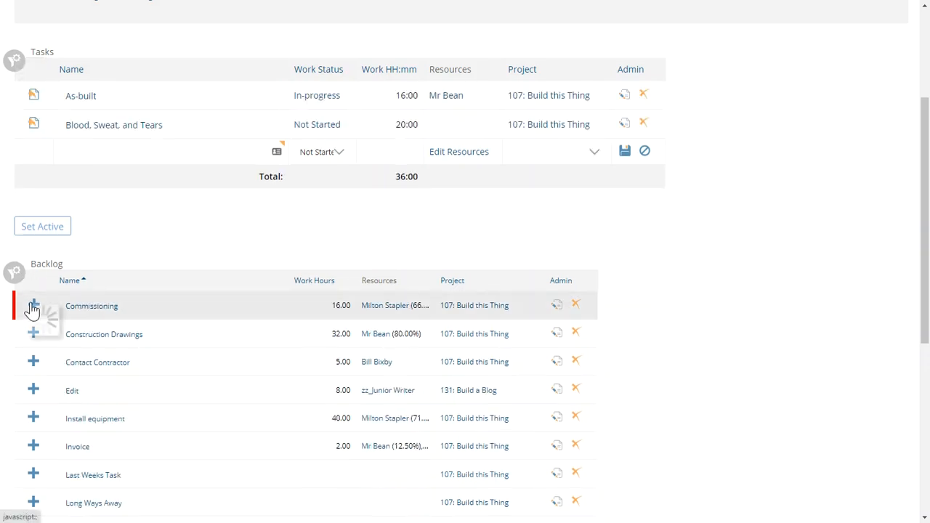
pyautogui.click(33, 307)
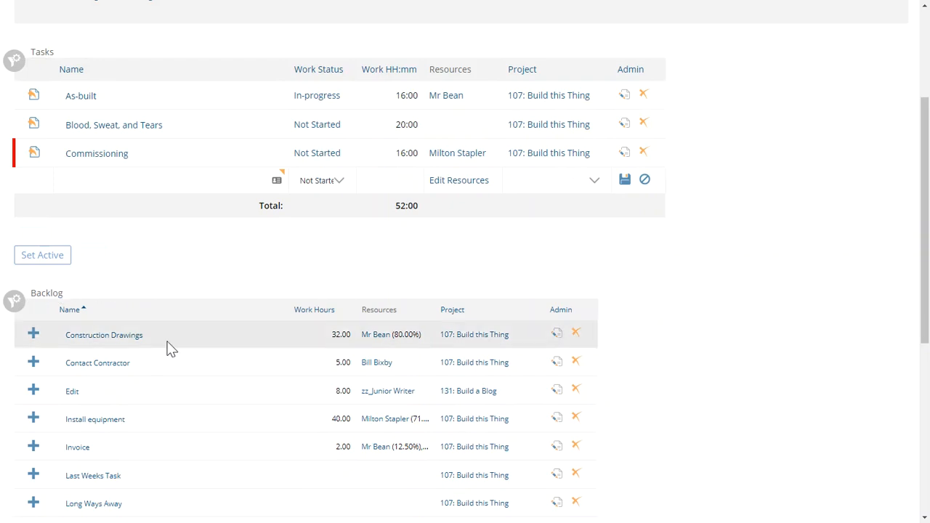
pyautogui.scroll(-2, 33, 418)
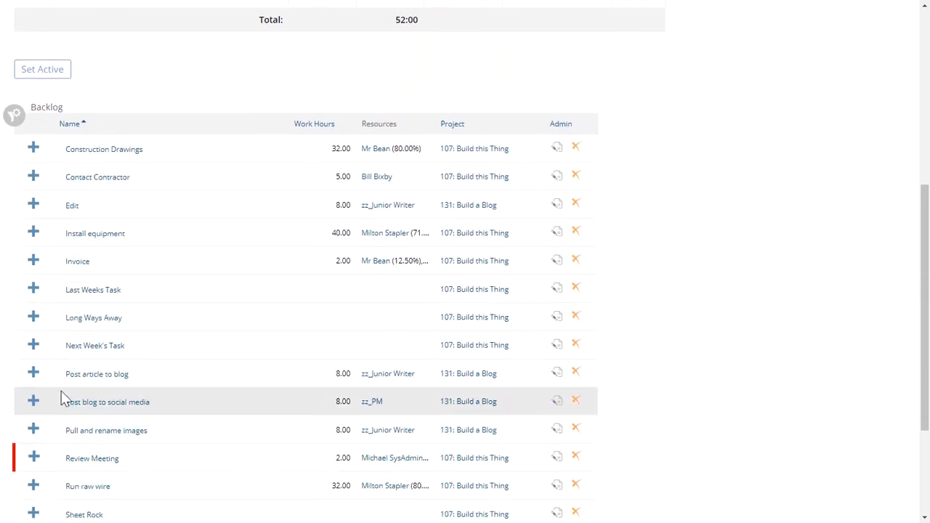
pyautogui.click(34, 377)
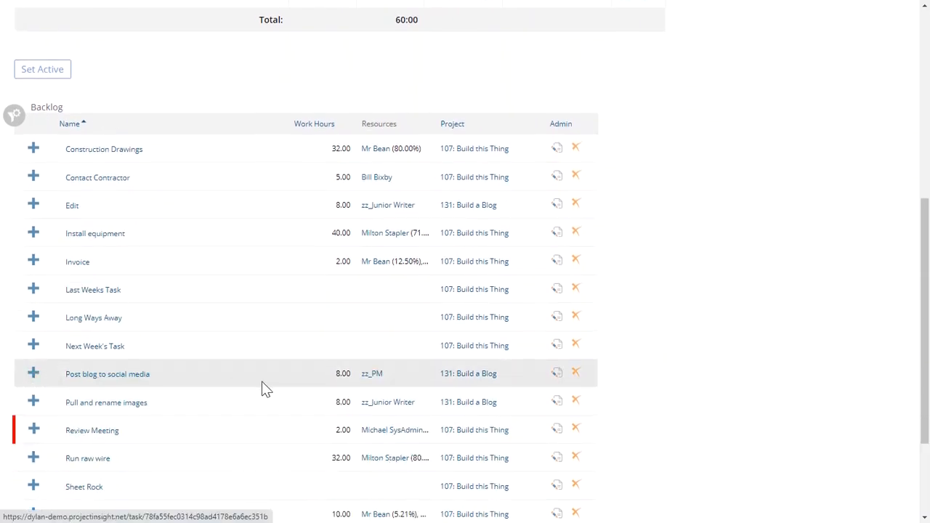
# Step: Set the work status of the Blood, Sweat, and Tears task to Almost Done and save the row
pyautogui.scroll(4, 269, 390)
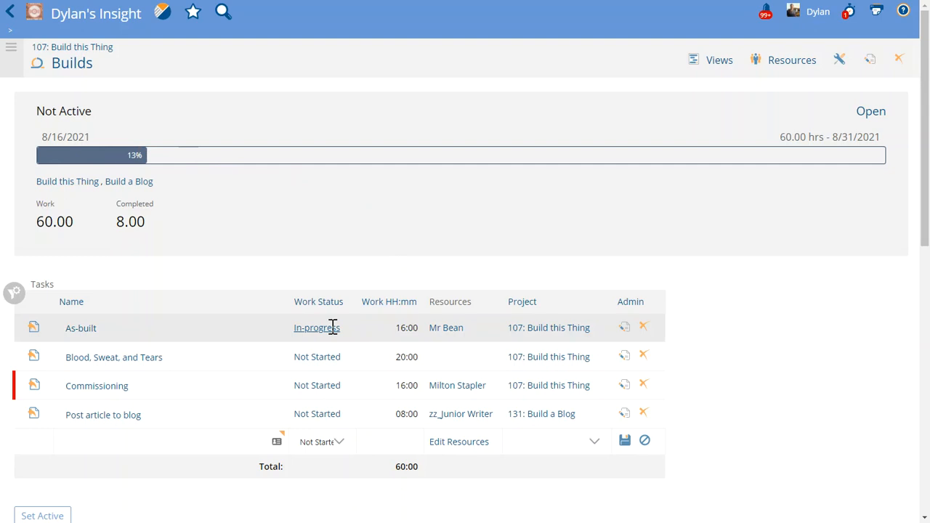
pyautogui.click(348, 363)
pyautogui.click(325, 363)
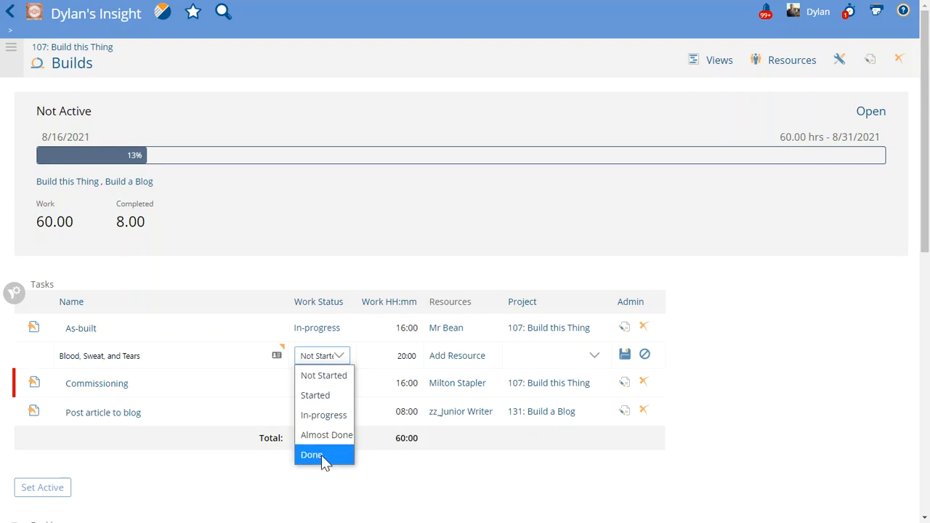
pyautogui.click(323, 435)
pyautogui.click(626, 355)
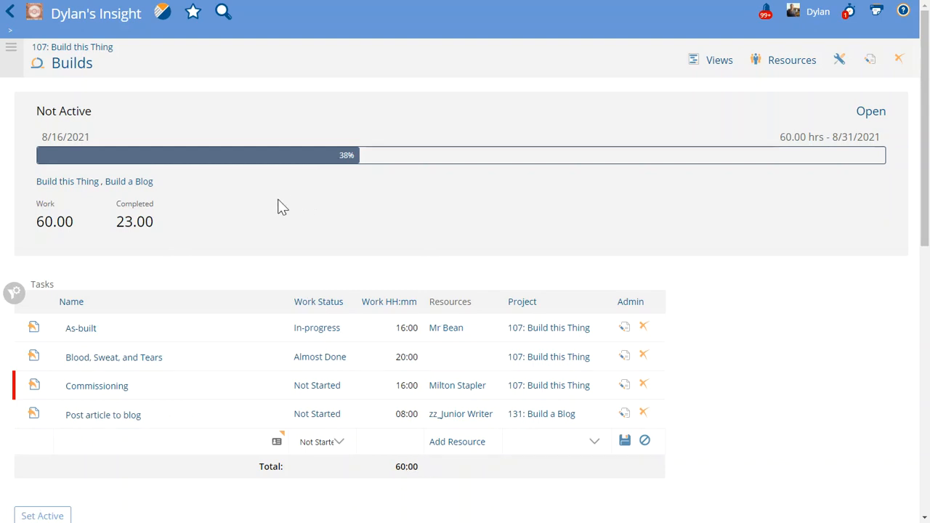
# Step: Activate the Builds sprint with all tasks' start and end dates matching the sprint dates
pyautogui.scroll(-2, 277, 207)
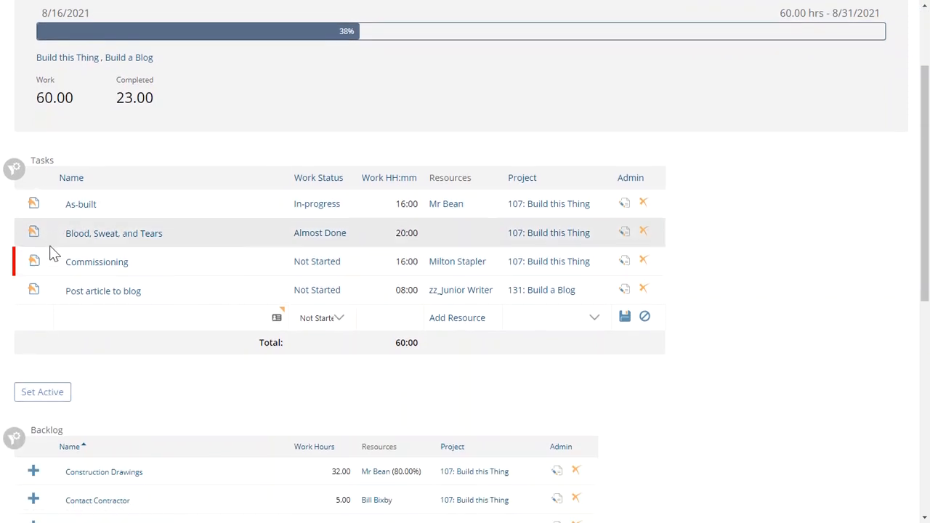
pyautogui.click(46, 404)
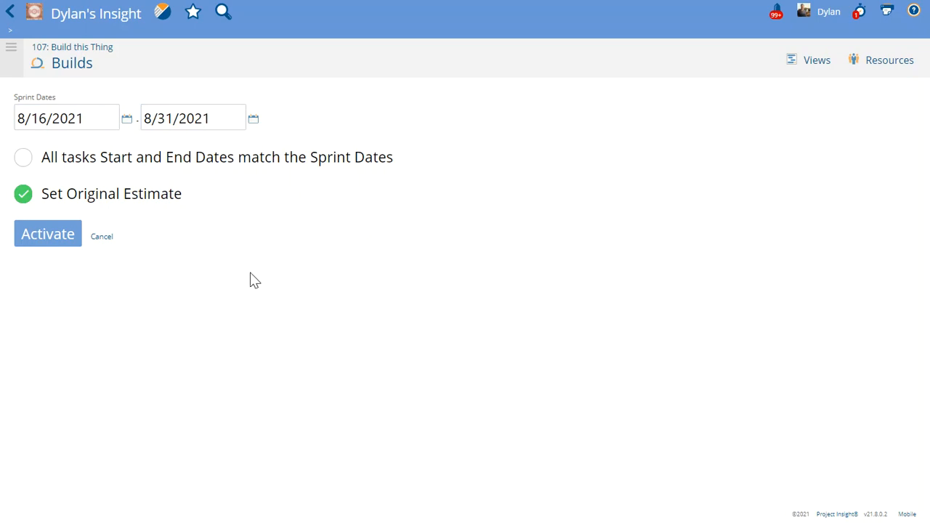
pyautogui.click(21, 162)
pyautogui.click(45, 238)
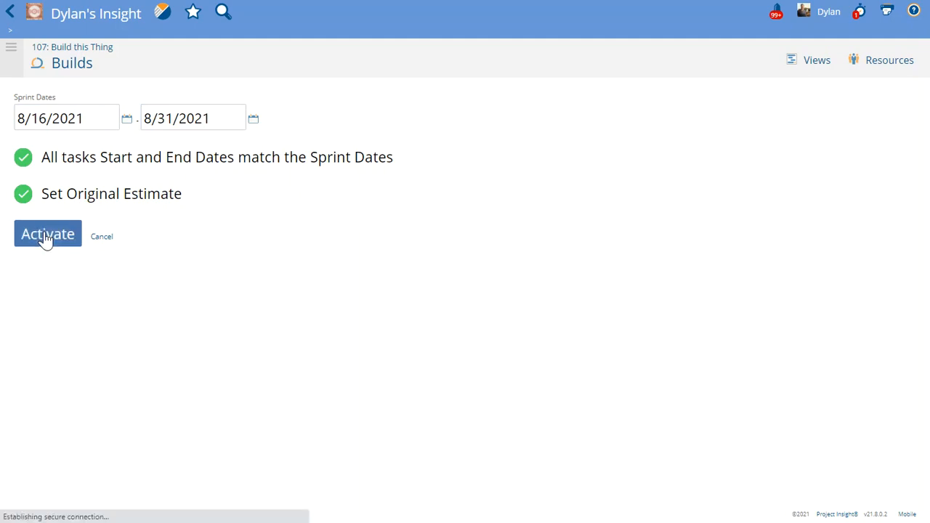
# Step: Check the scheduled dates of the As-built and Post article to blog tasks and return to the Builds sprint
pyautogui.scroll(-2, 41, 239)
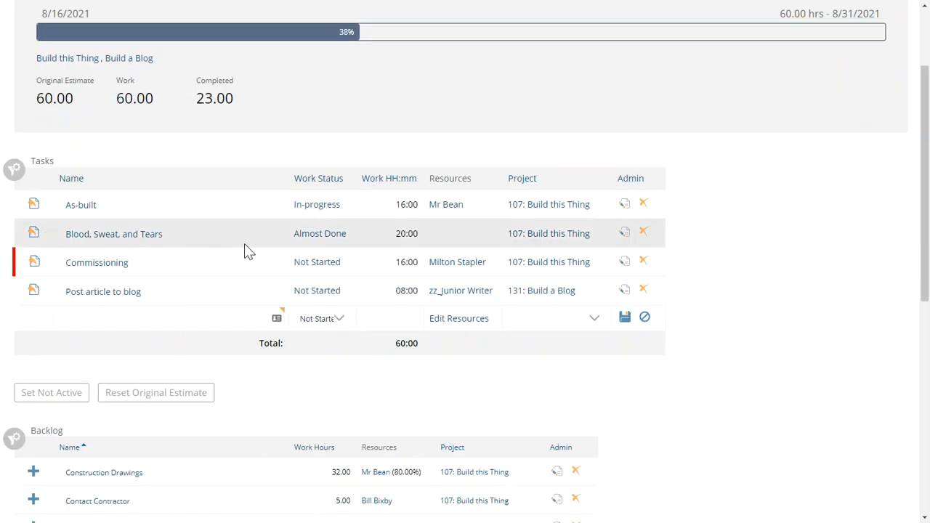
pyautogui.scroll(2, 236, 261)
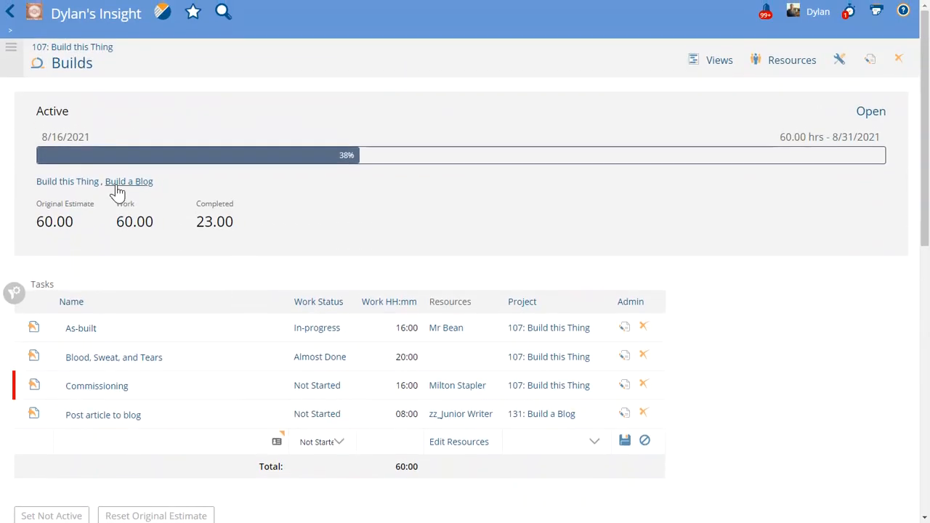
pyautogui.click(81, 330)
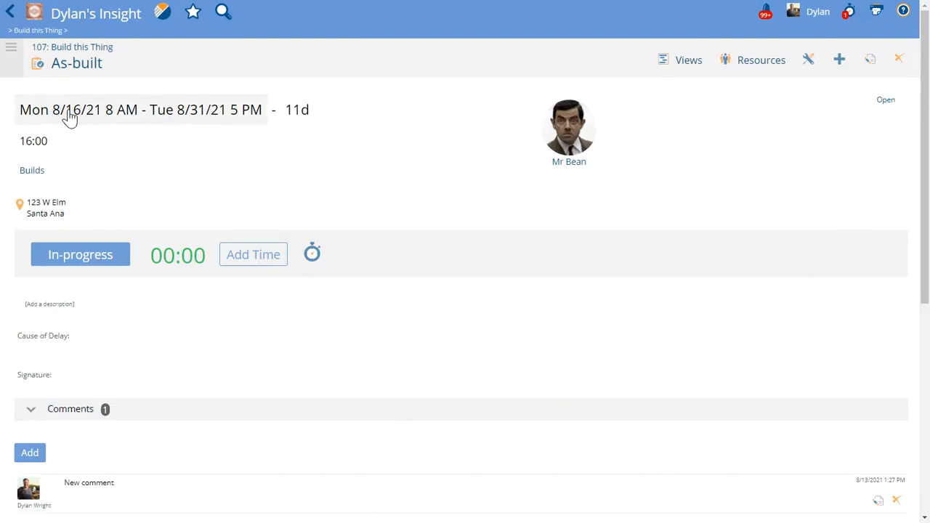
pyautogui.click(9, 12)
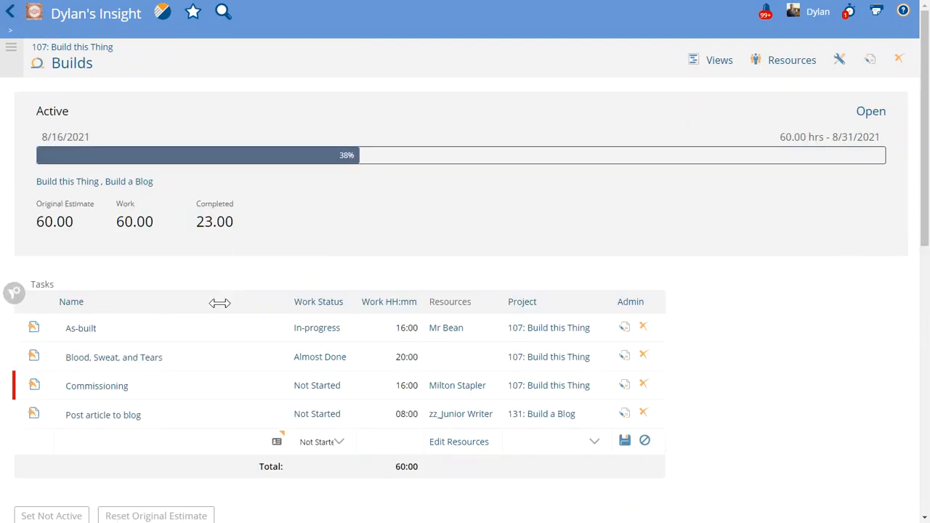
pyautogui.click(120, 423)
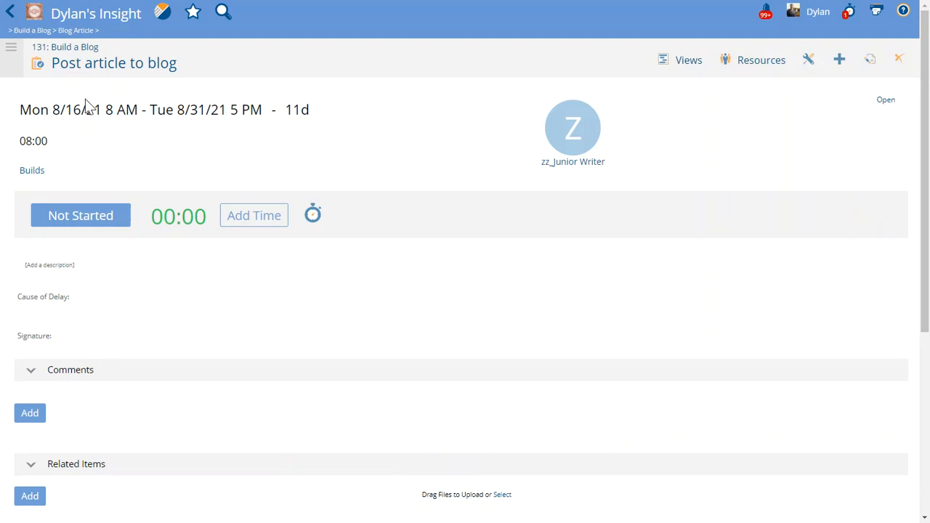
pyautogui.click(31, 174)
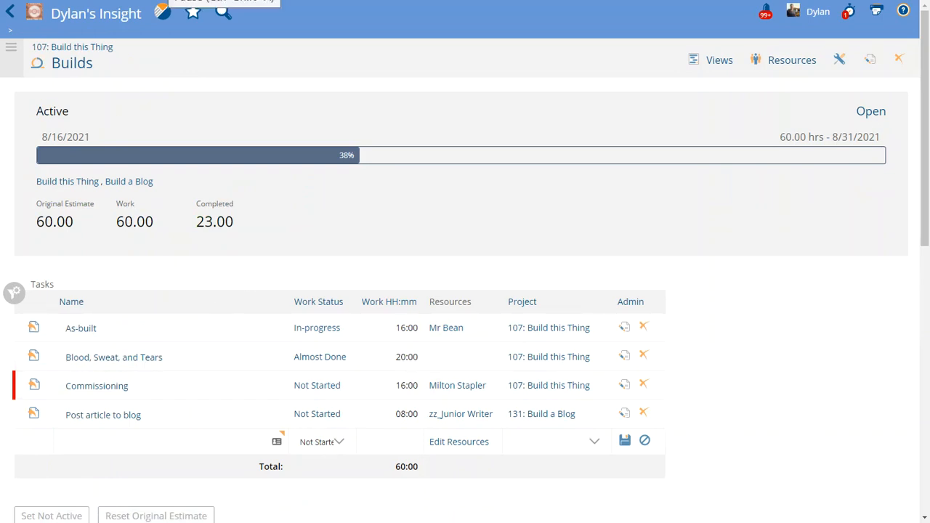
# Step: Set the work status of the Commissioning and Post article to blog tasks to Done, saving each row
pyautogui.click(336, 389)
pyautogui.click(329, 389)
pyautogui.click(320, 482)
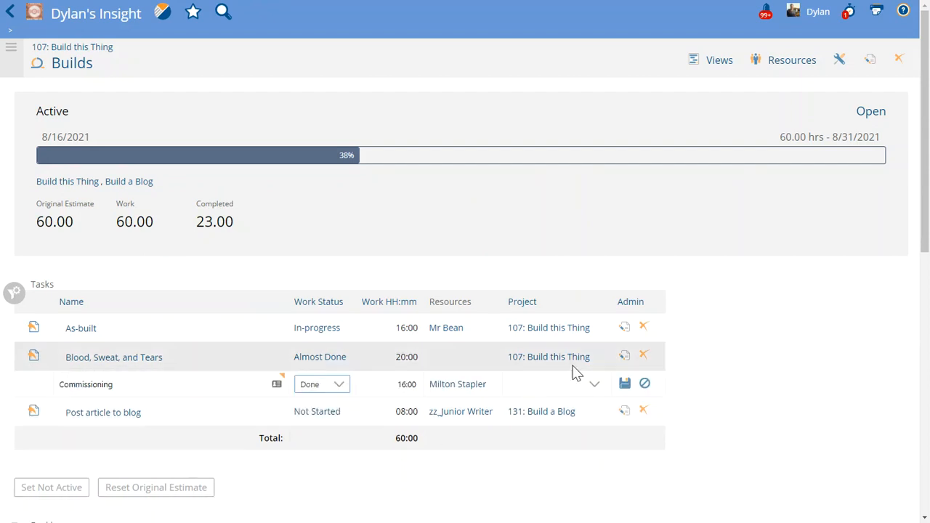
pyautogui.click(625, 383)
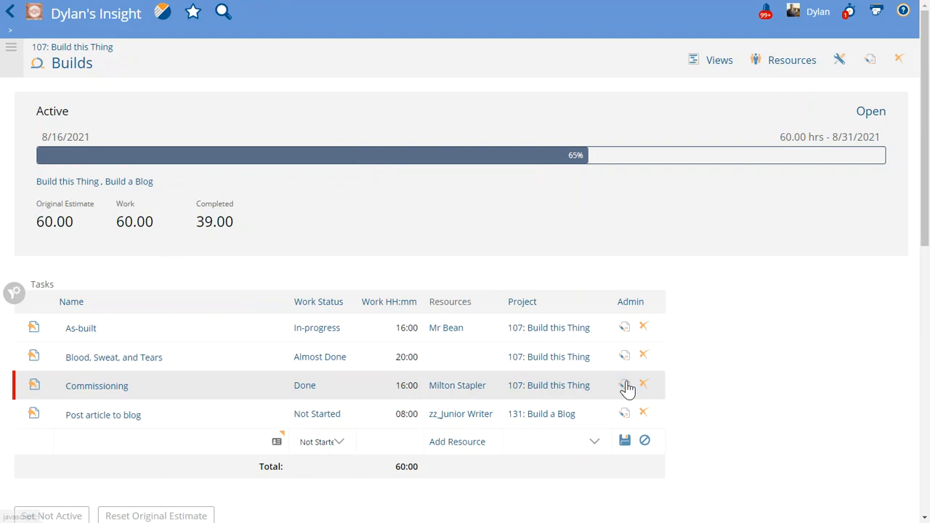
pyautogui.click(336, 418)
pyautogui.click(333, 419)
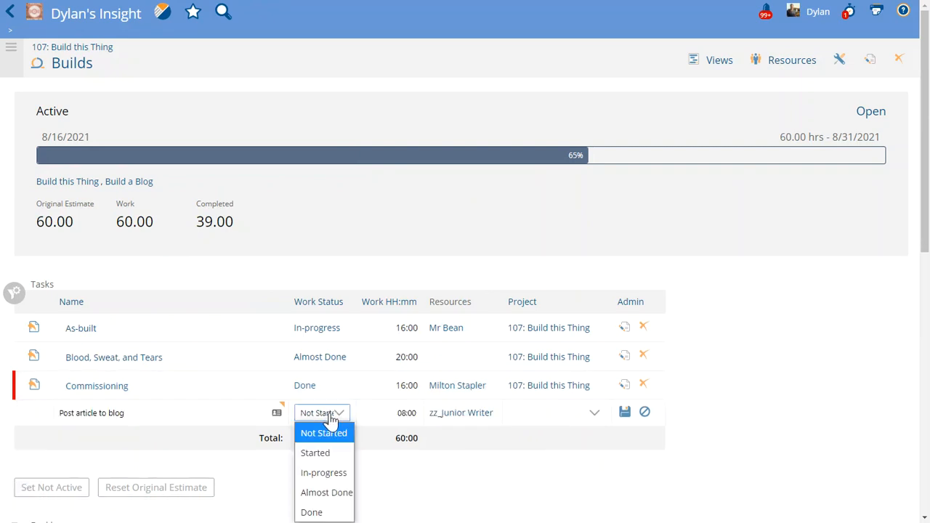
pyautogui.click(319, 511)
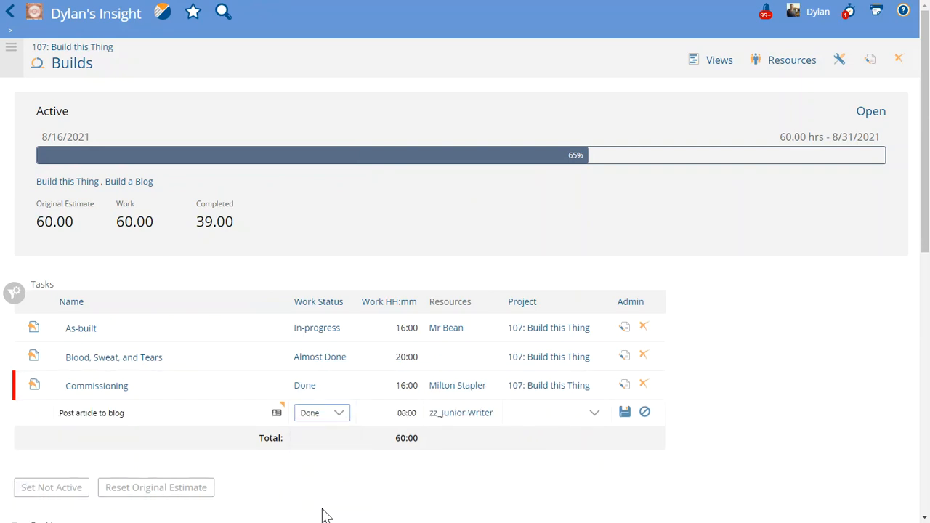
pyautogui.click(626, 413)
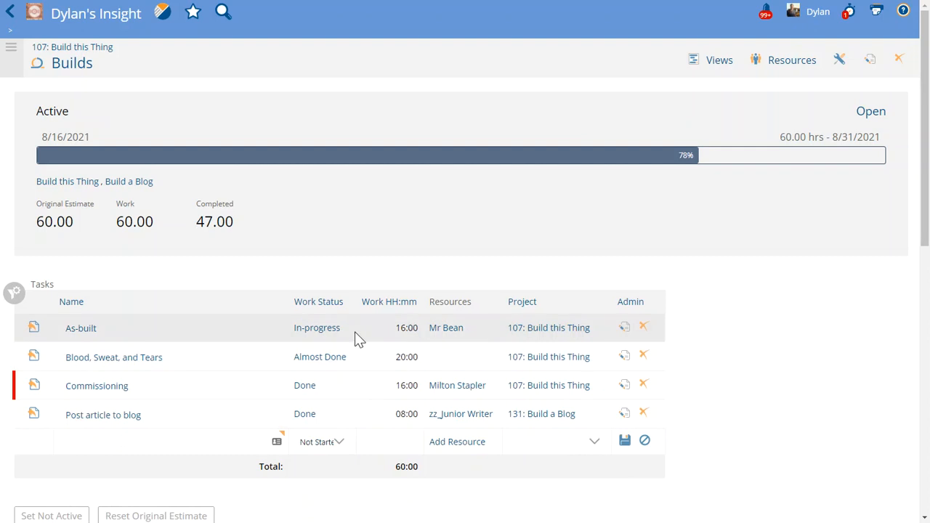
# Step: Set the work status of the As-built and Blood, Sweat, and Tears tasks to Done, saving each row
pyautogui.click(355, 331)
pyautogui.click(327, 334)
pyautogui.click(317, 428)
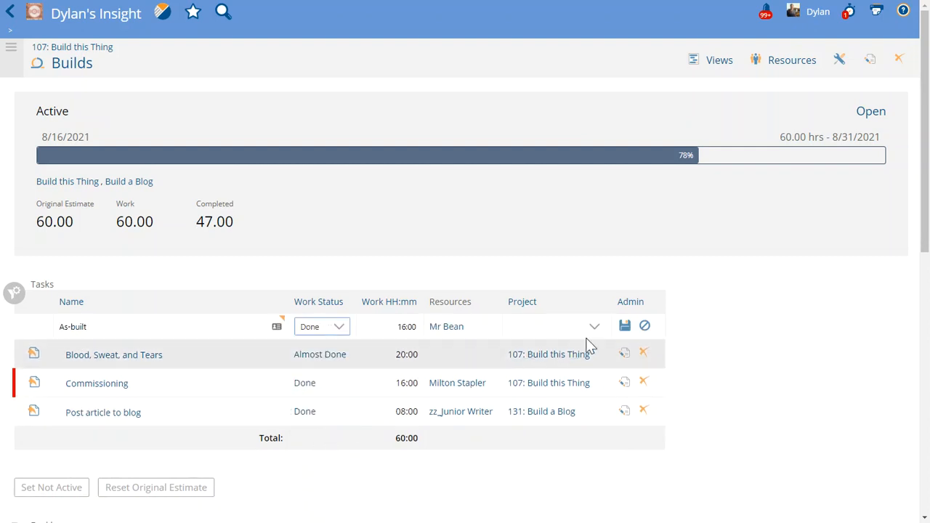
pyautogui.click(624, 327)
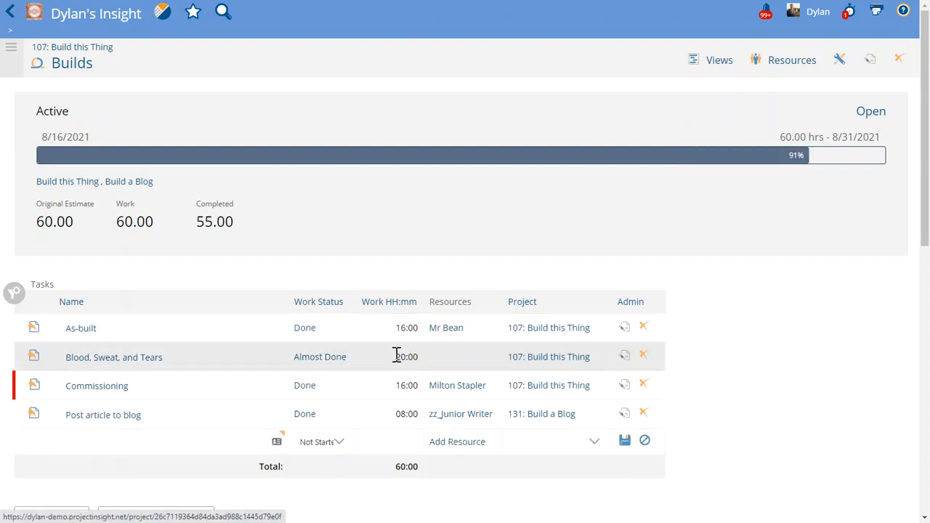
pyautogui.click(353, 360)
pyautogui.click(327, 357)
pyautogui.click(311, 454)
pyautogui.click(624, 355)
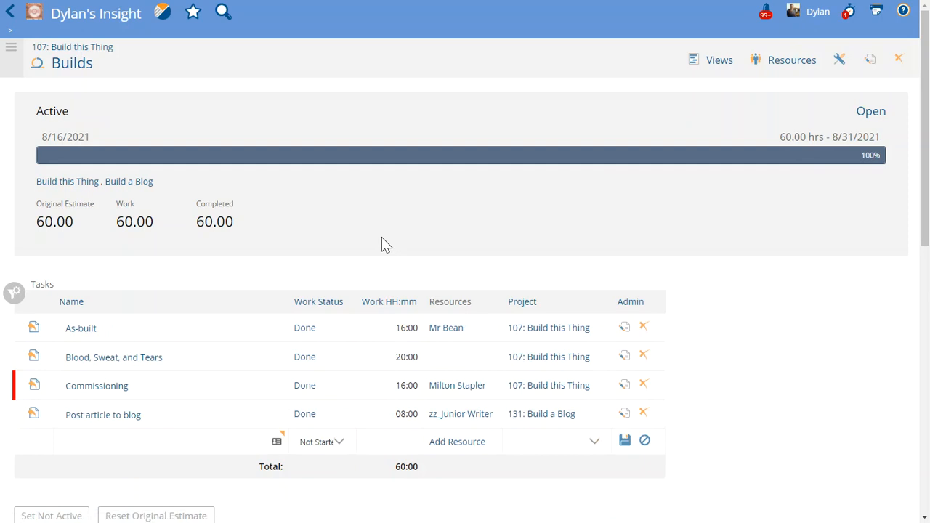
# Step: Change the Builds sprint from Open to Closed and go back to the Sprints board
pyautogui.click(871, 112)
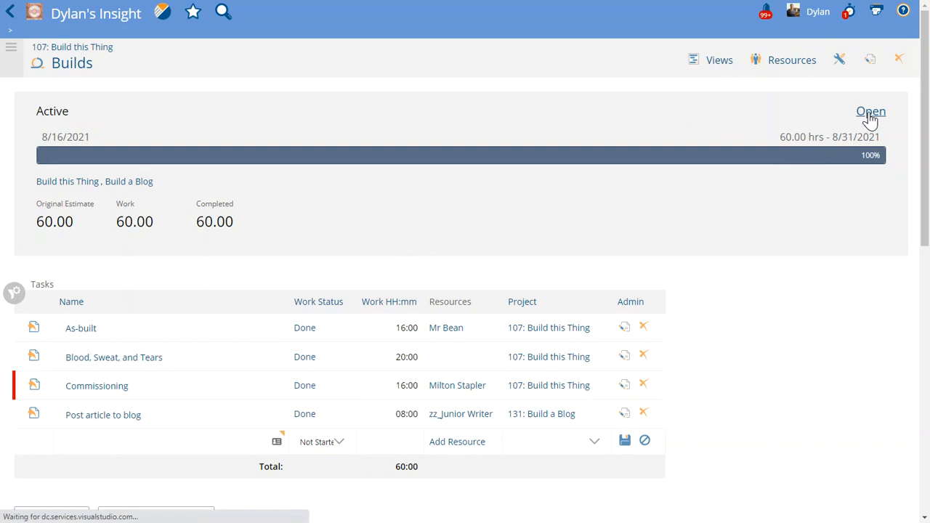
pyautogui.click(46, 113)
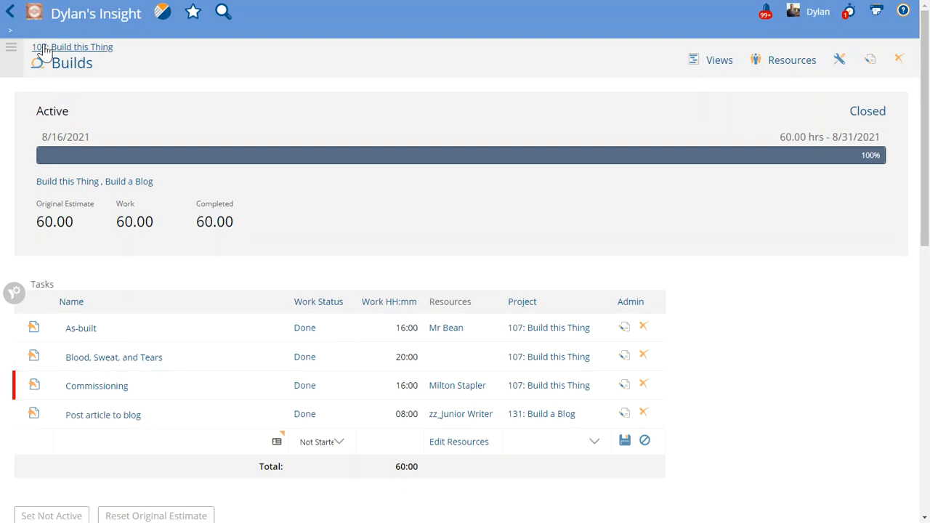
pyautogui.click(56, 19)
pyautogui.click(65, 103)
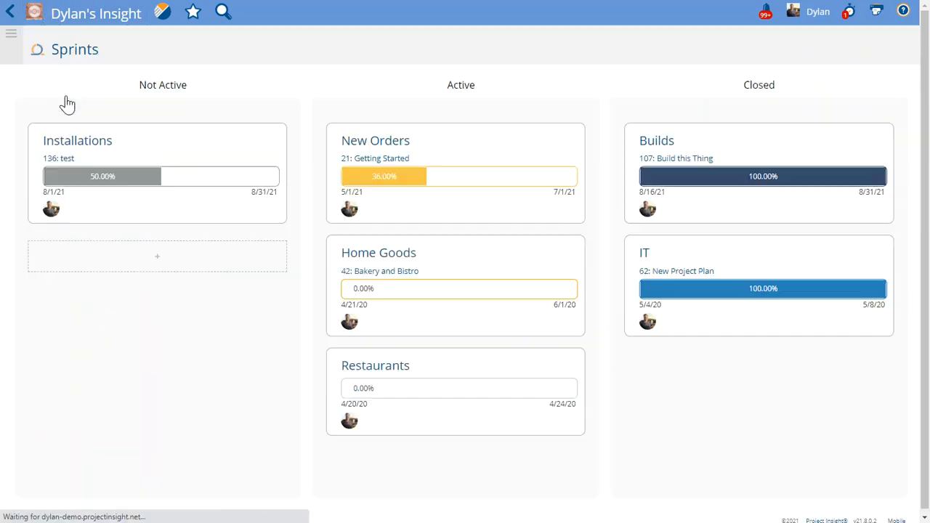